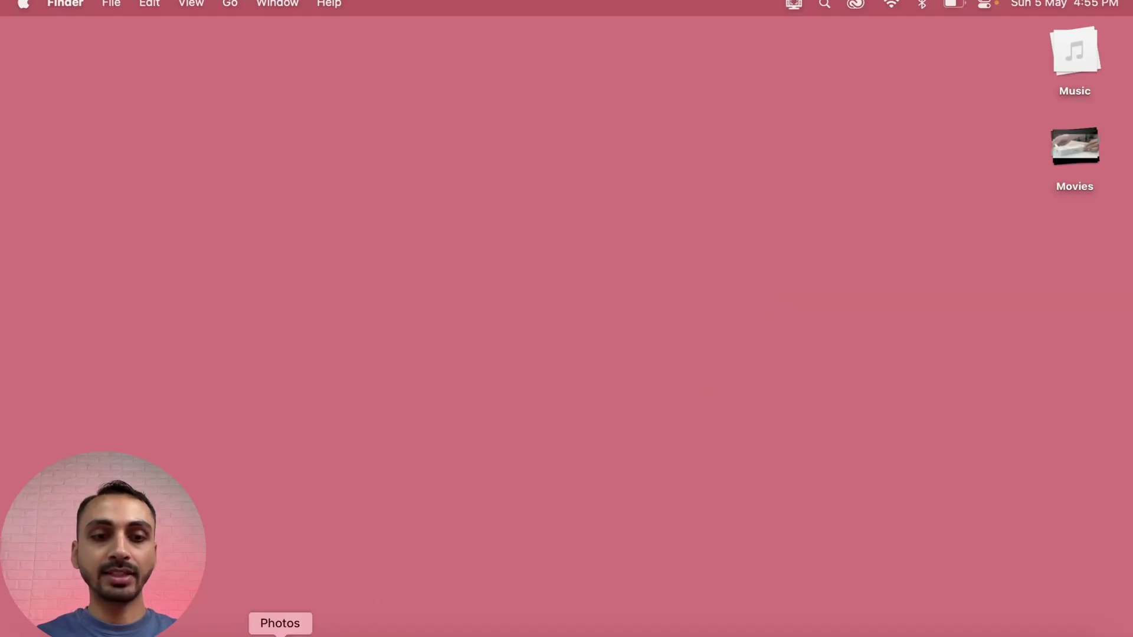
Show the favourite chrysanthemum photo and glance at its sharing options.
{"action": "left_click", "coordinate": [280, 634]}
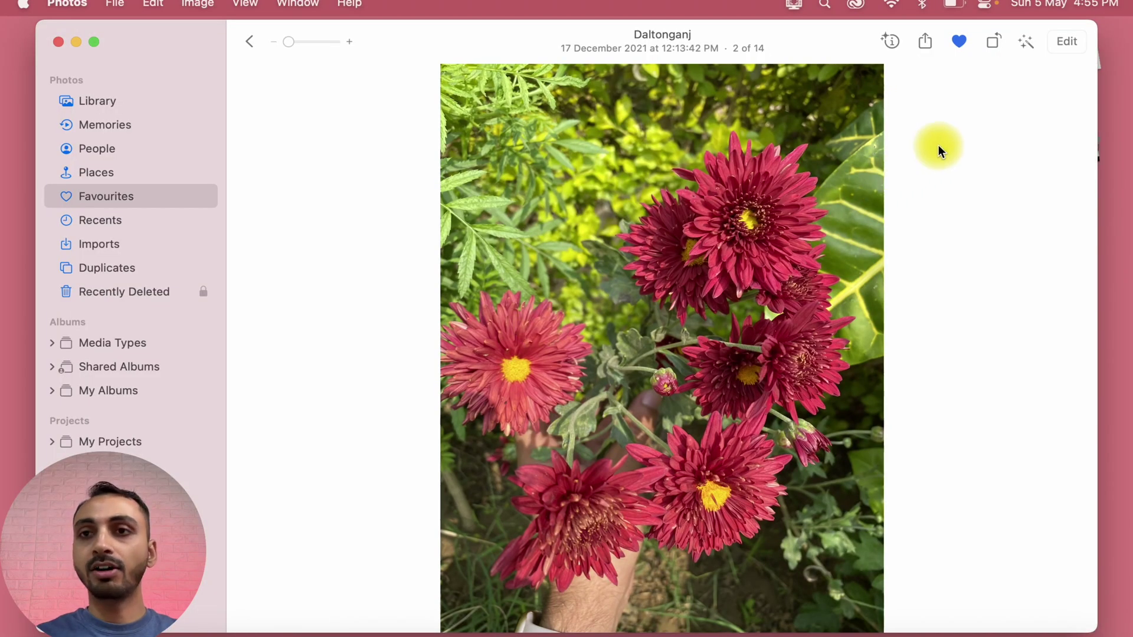
{"action": "left_click", "coordinate": [925, 41]}
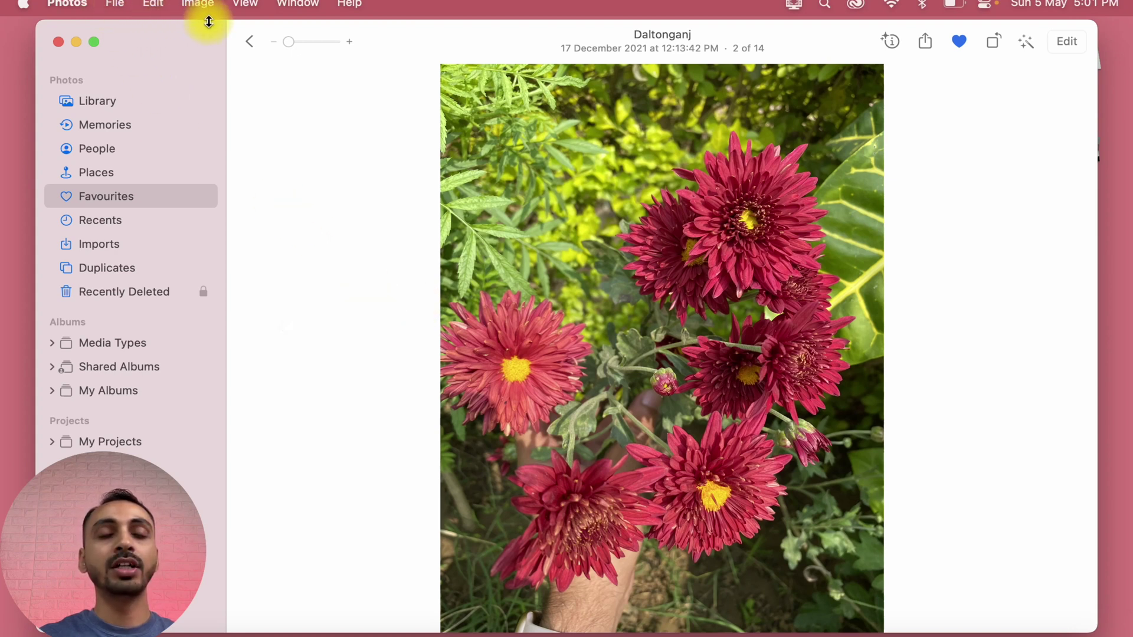
Export the photo as JPEG with Use Title file naming to the Desktop.
{"action": "left_click", "coordinate": [114, 7]}
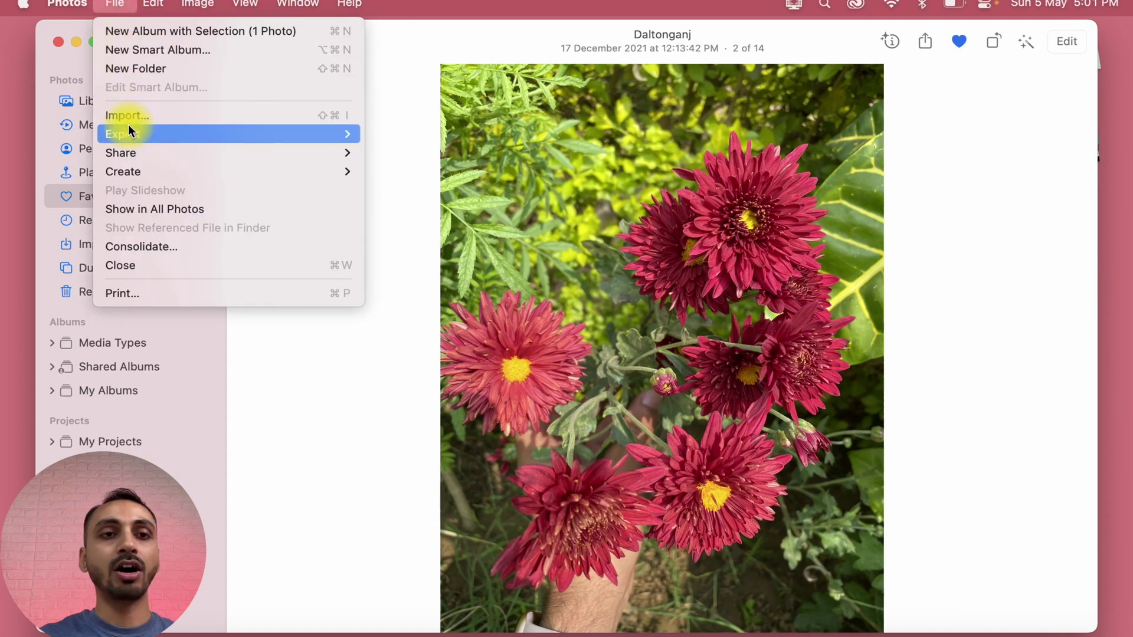
{"action": "mouse_move", "coordinate": [124, 134]}
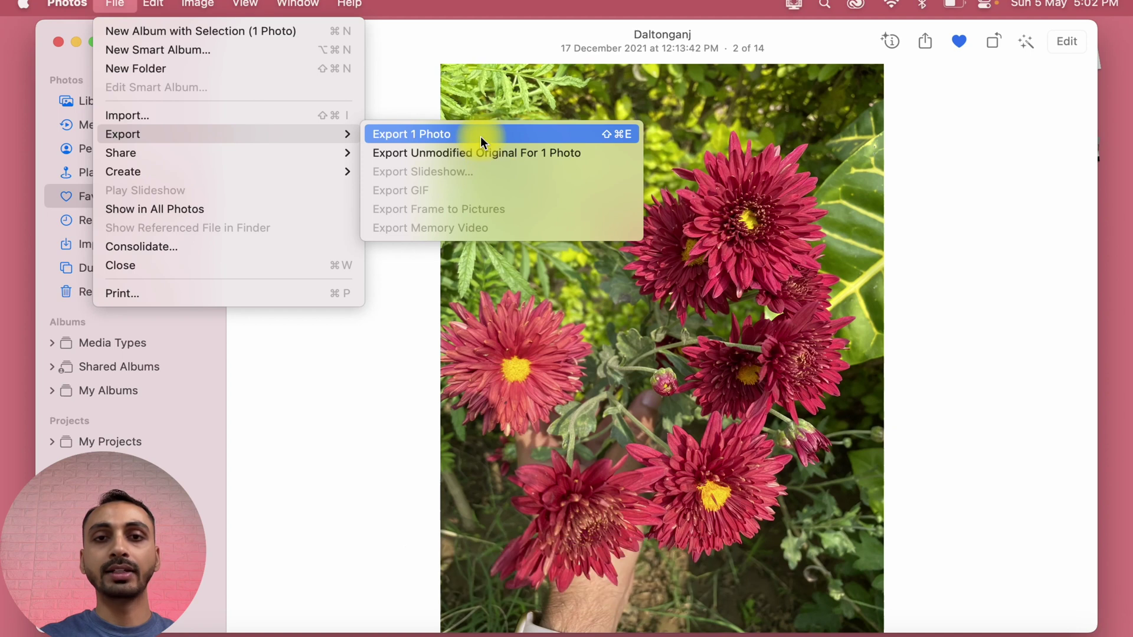
{"action": "left_click", "coordinate": [481, 136]}
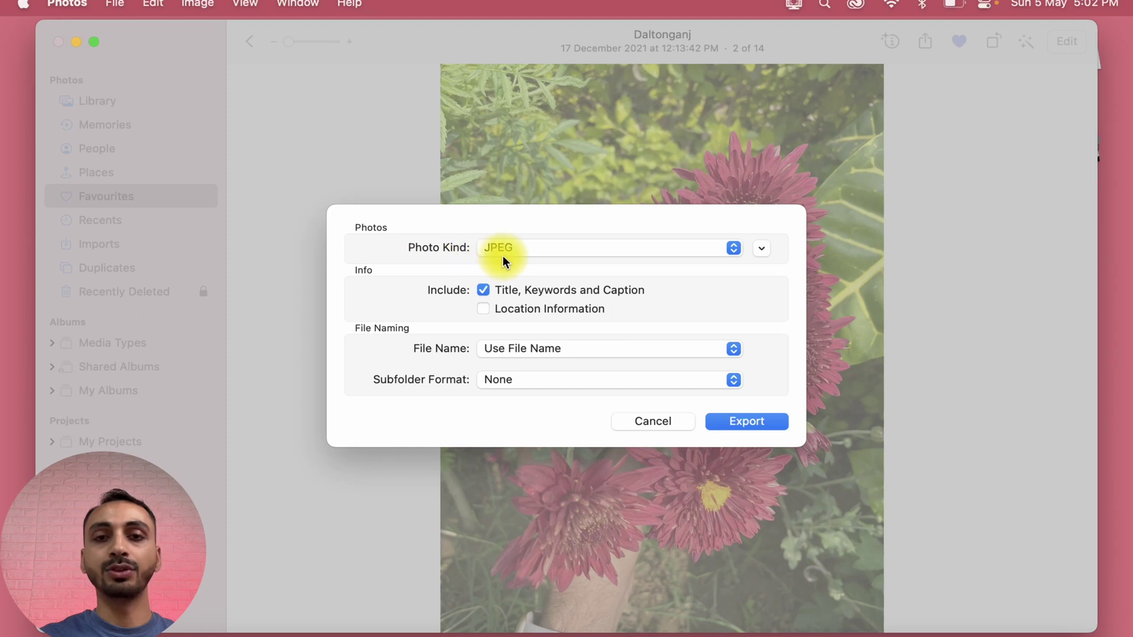
{"action": "left_click", "coordinate": [584, 250]}
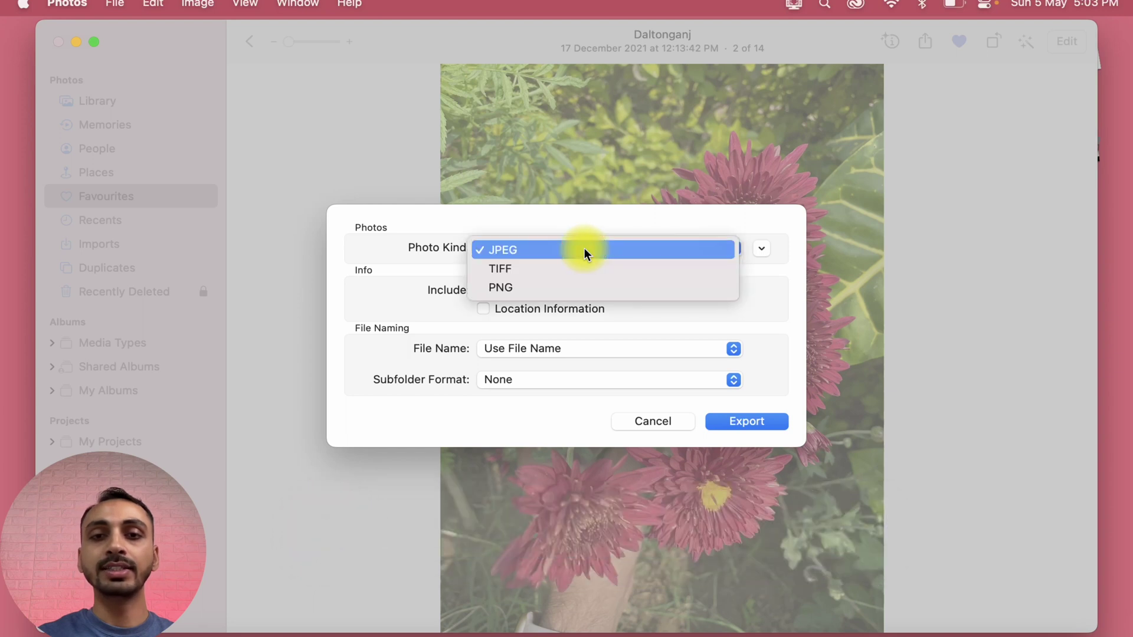
{"action": "left_click", "coordinate": [523, 249]}
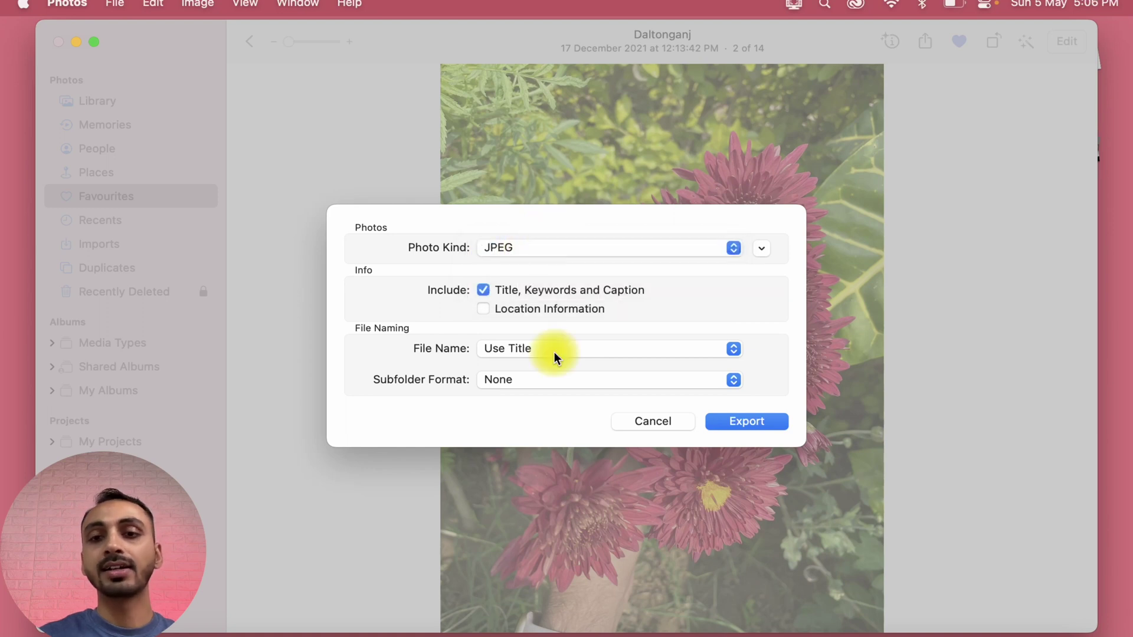
{"action": "left_click", "coordinate": [723, 421]}
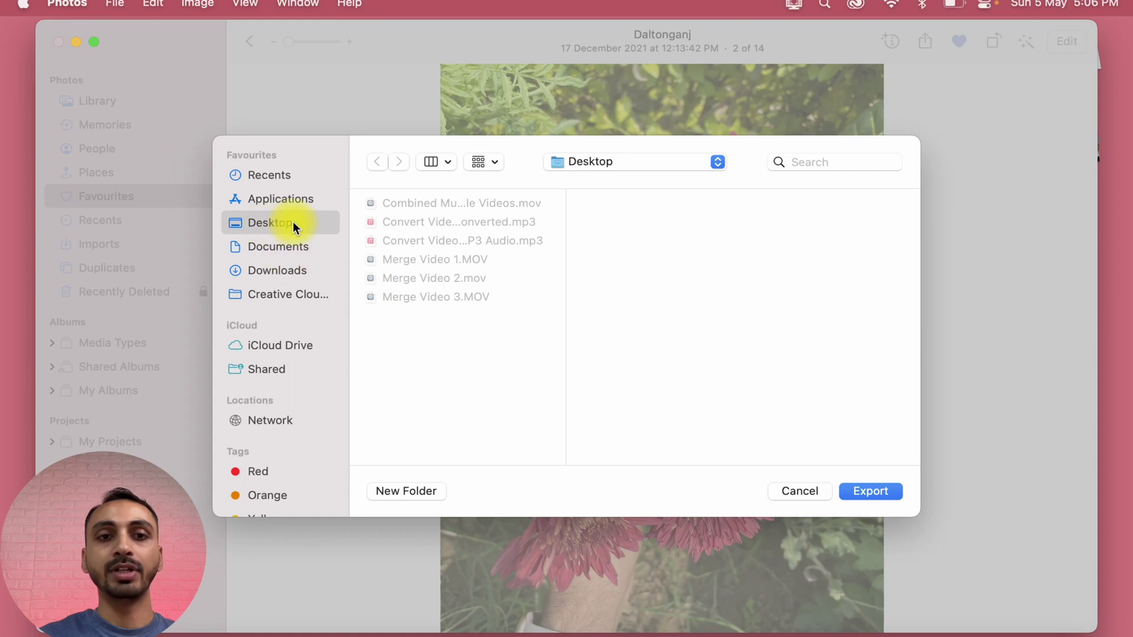
{"action": "left_click", "coordinate": [856, 494]}
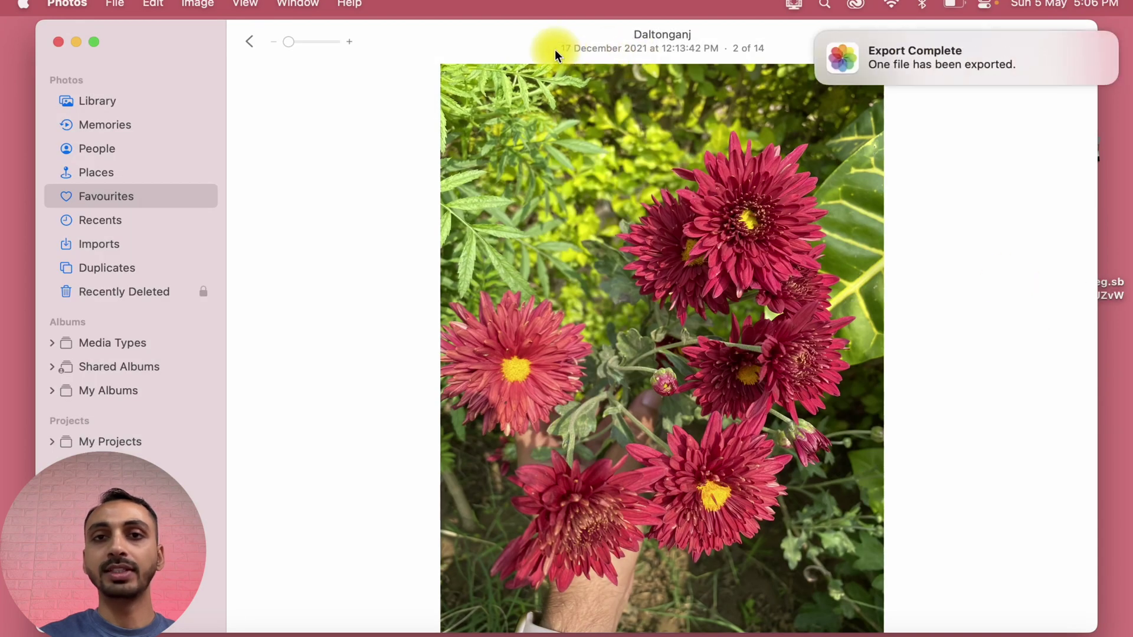
Move Photos aside and select the exported IMG_4555.jpeg on the desktop.
{"action": "left_click_drag", "start_coordinate": [542, 41], "coordinate": [365, 44]}
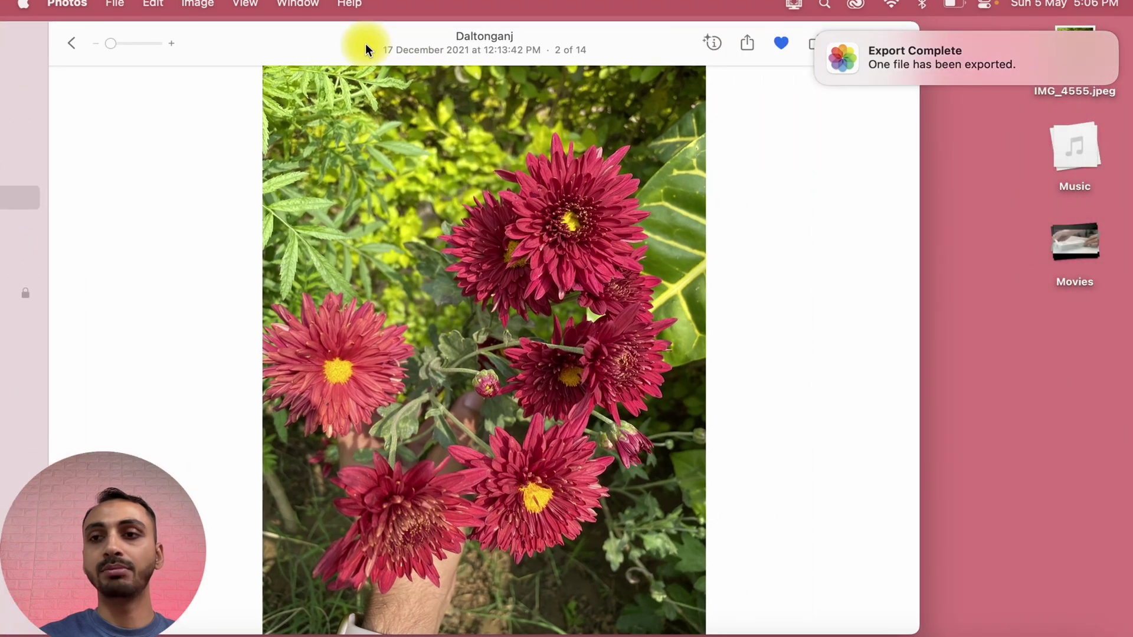
{"action": "mouse_move", "coordinate": [965, 58]}
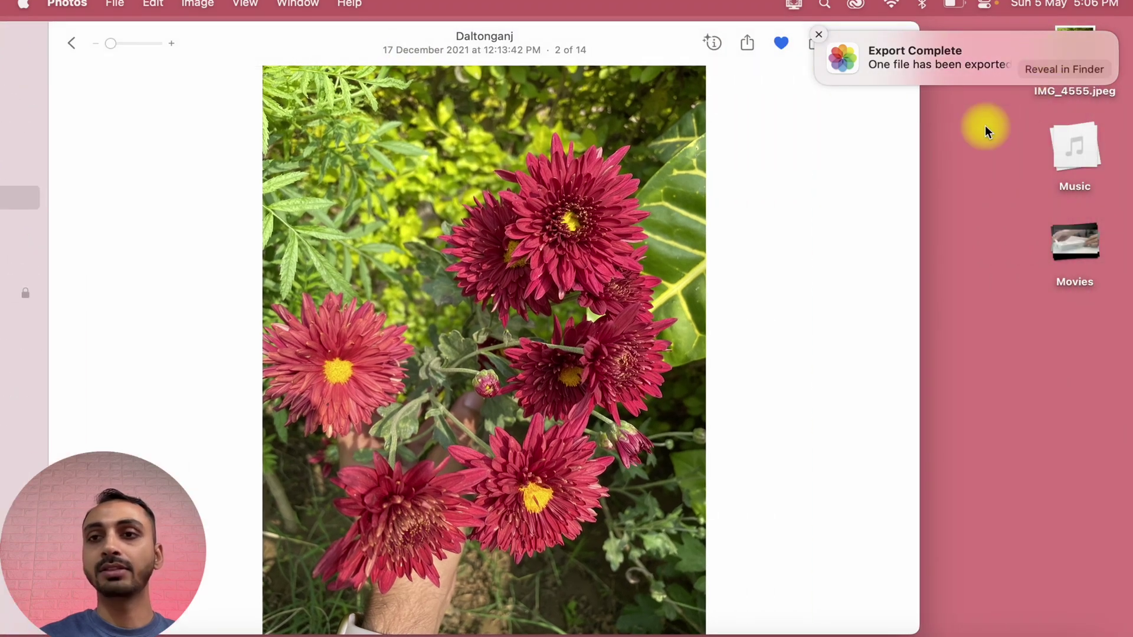
{"action": "left_click", "coordinate": [819, 40]}
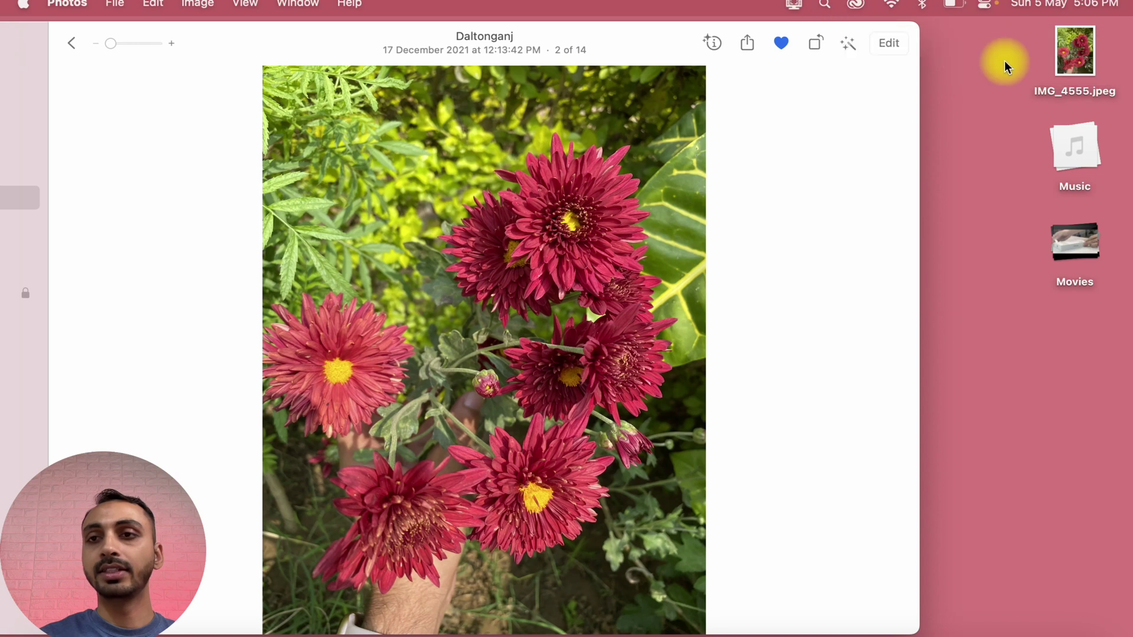
{"action": "left_click", "coordinate": [1053, 75]}
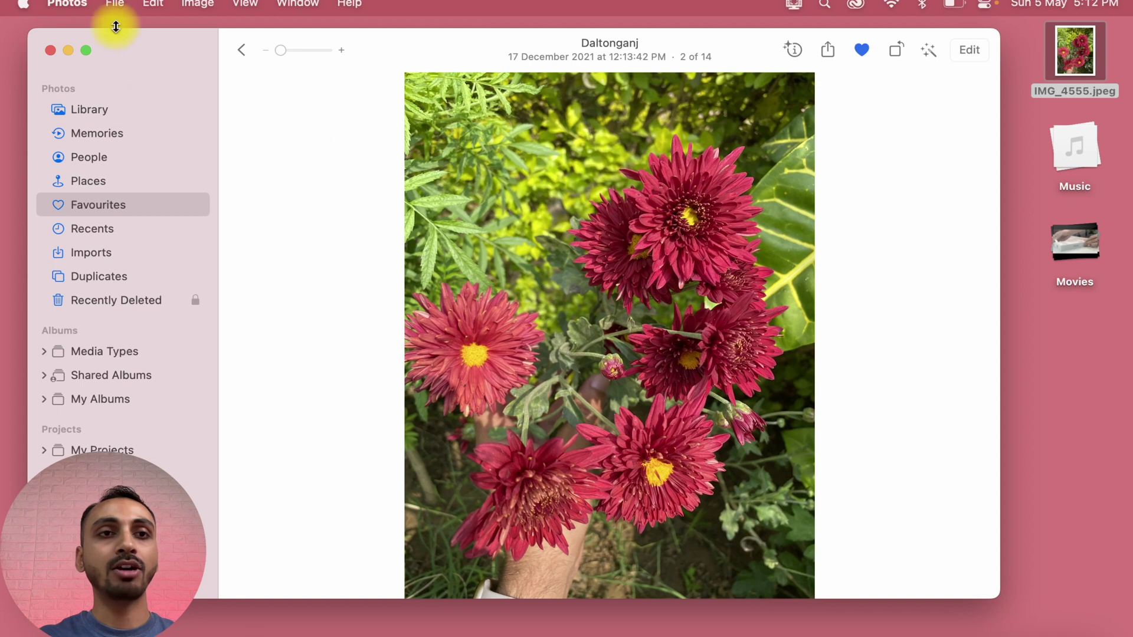
Print the photo fitted on one A4 page and reach the system print dialog.
{"action": "left_click", "coordinate": [118, 6]}
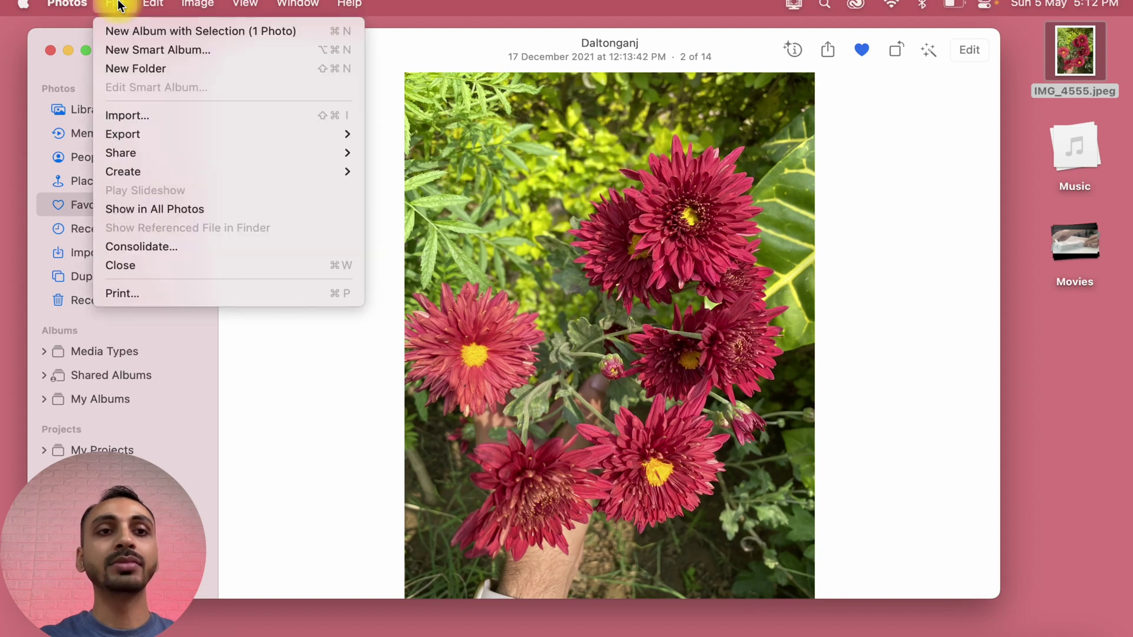
{"action": "left_click", "coordinate": [158, 294]}
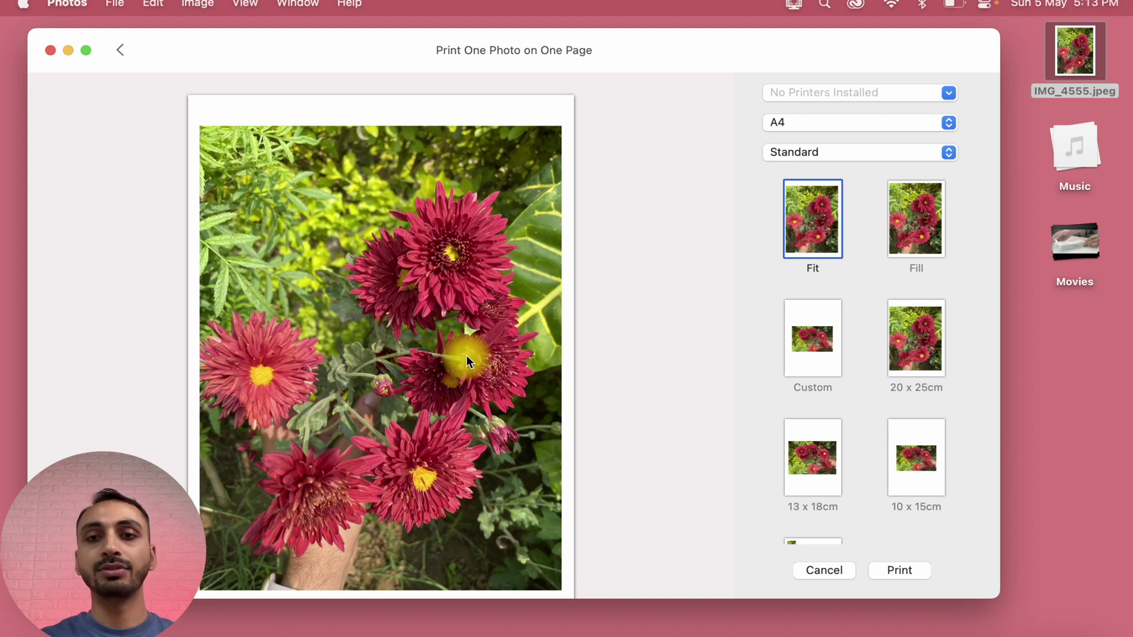
{"action": "left_click", "coordinate": [902, 575]}
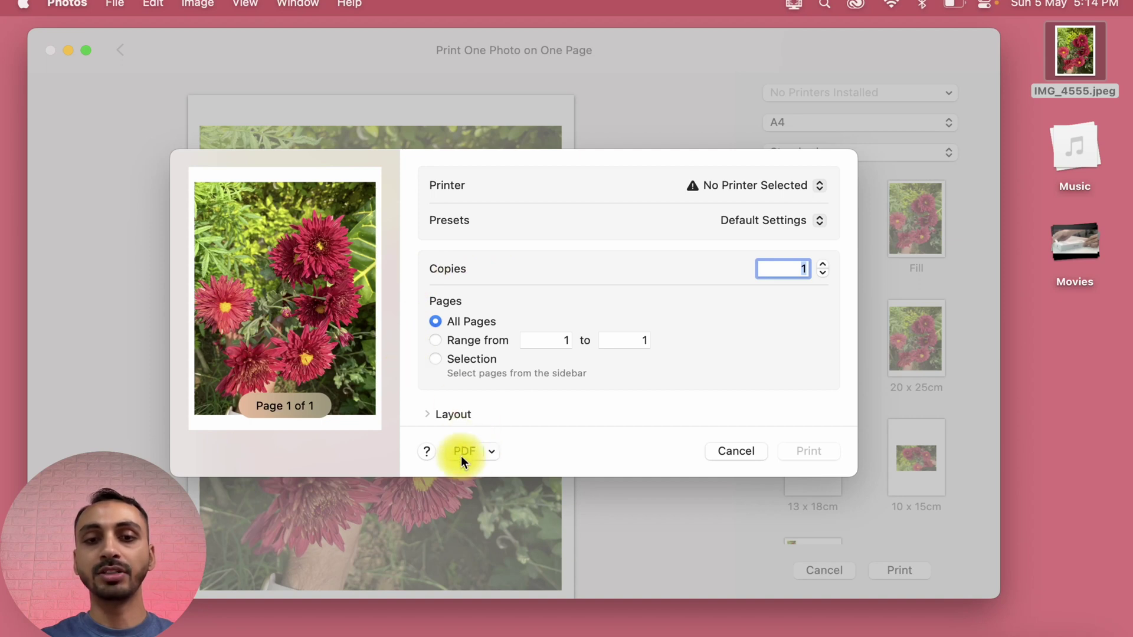
Save the print as 'Image to PDF' on the Desktop and select the new file.
{"action": "left_click", "coordinate": [494, 455]}
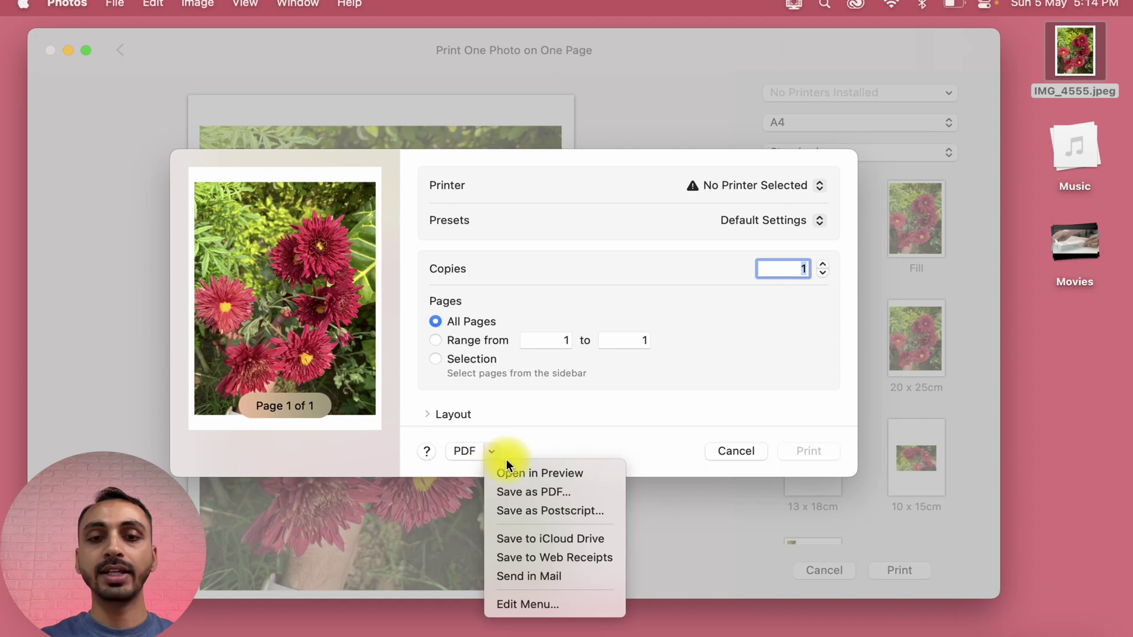
{"action": "left_click", "coordinate": [557, 494]}
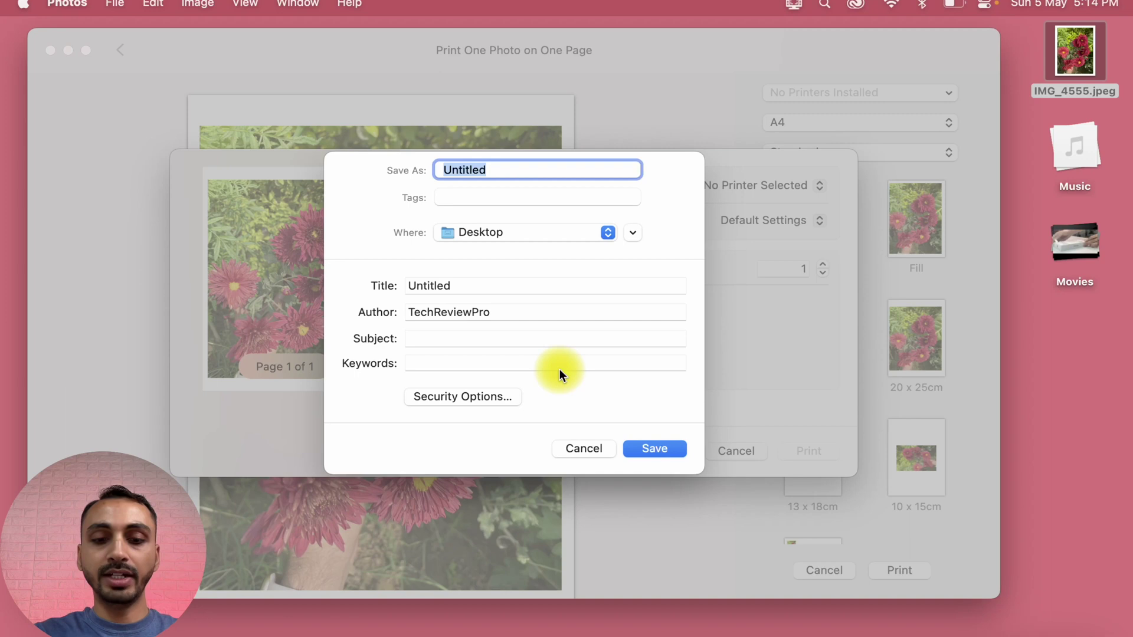
{"action": "type", "text": "Image to"}
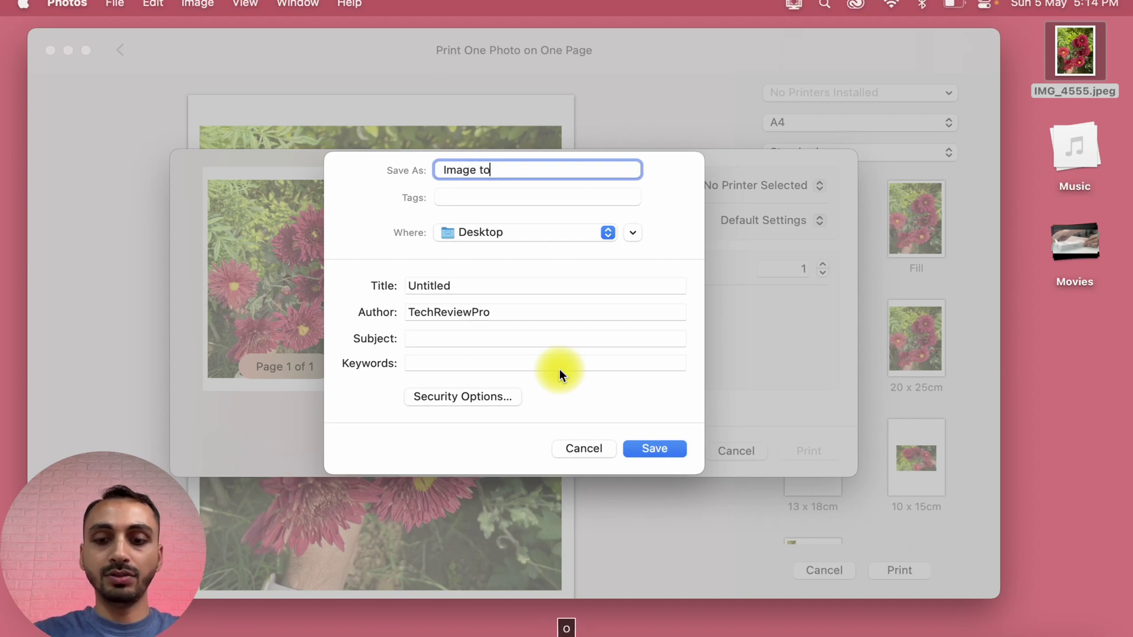
{"action": "type", "text": " PFDF"}
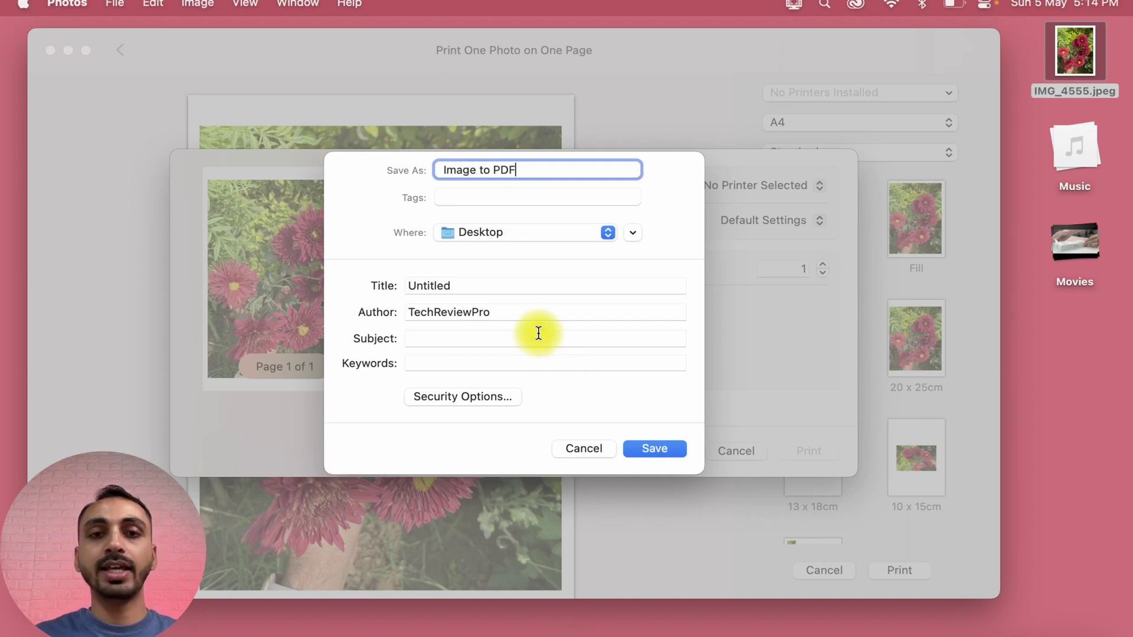
{"action": "key", "text": "Return"}
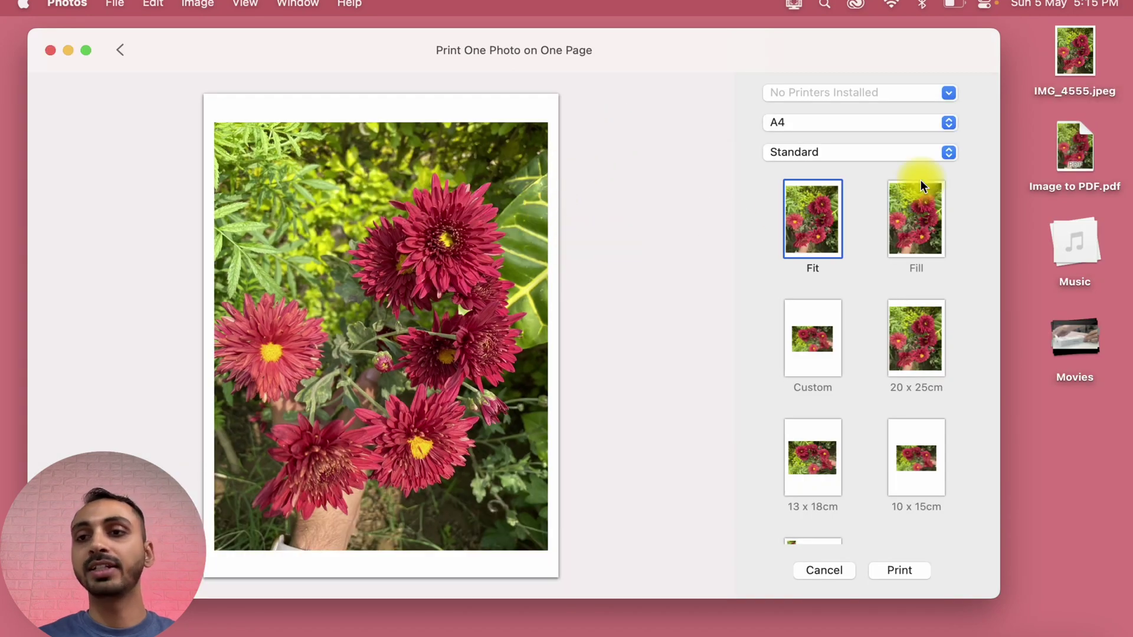
{"action": "left_click", "coordinate": [1067, 156]}
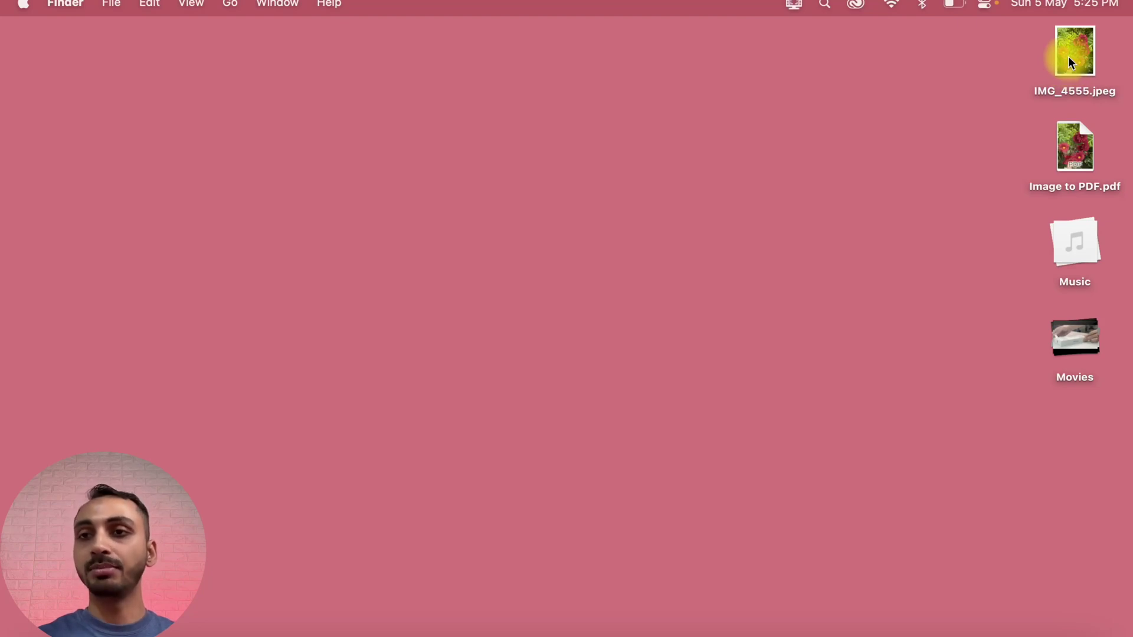
Open IMG_4555.jpeg from the desktop with Preview.
{"action": "right_click", "coordinate": [1069, 56]}
{"action": "mouse_move", "coordinate": [967, 85]}
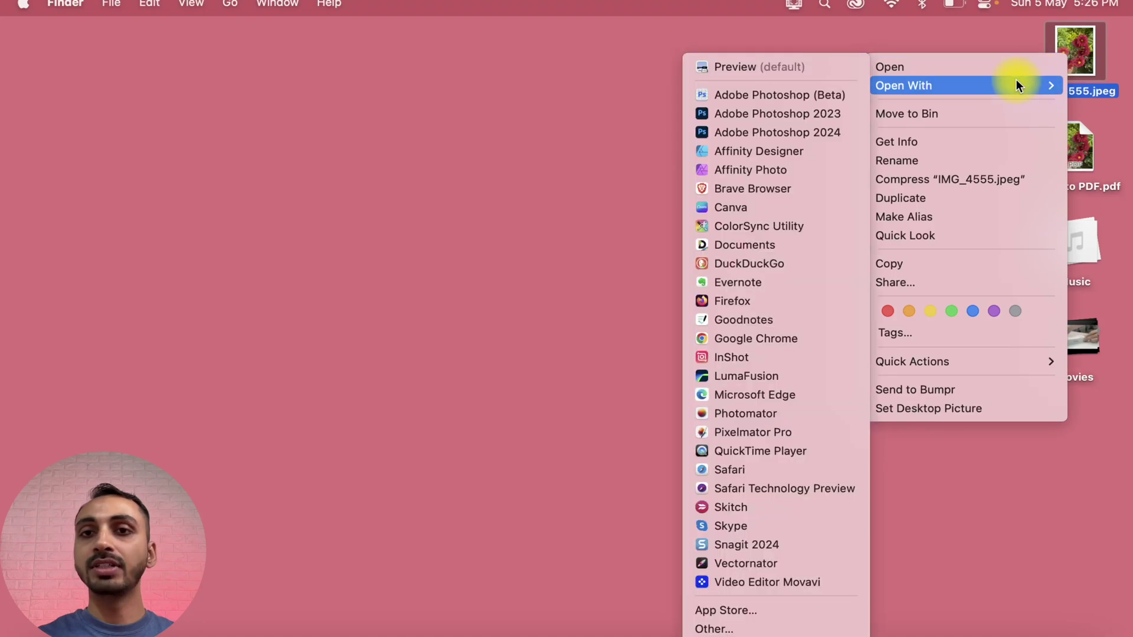
{"action": "left_click", "coordinate": [809, 69]}
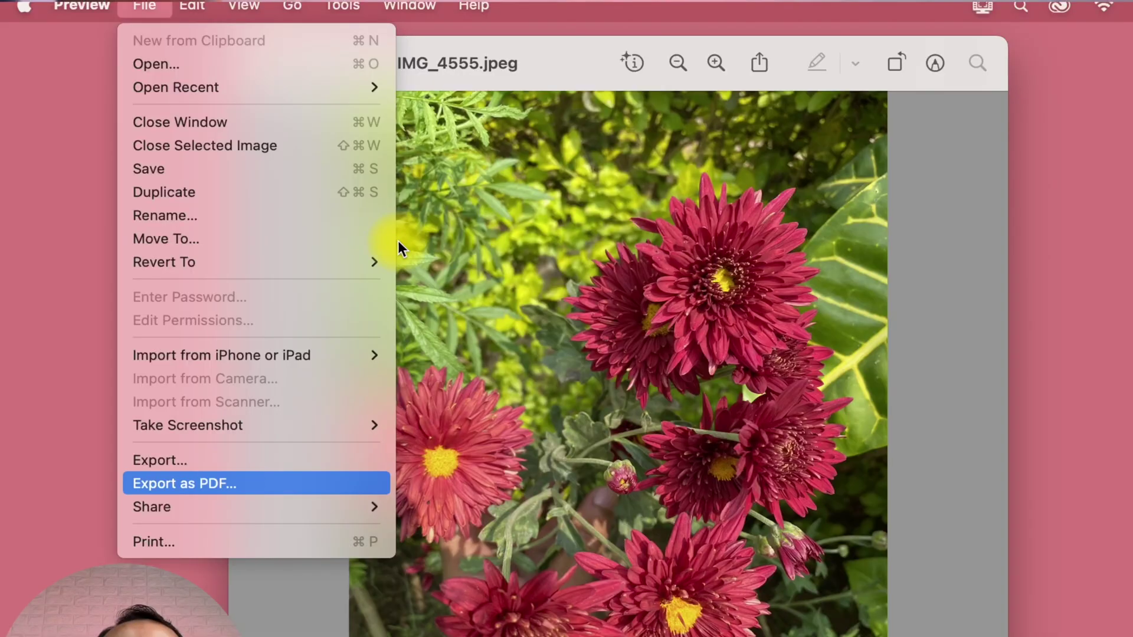
Export the image from Preview as 'Photos to PDF' onto the Desktop.
{"action": "left_click", "coordinate": [229, 479]}
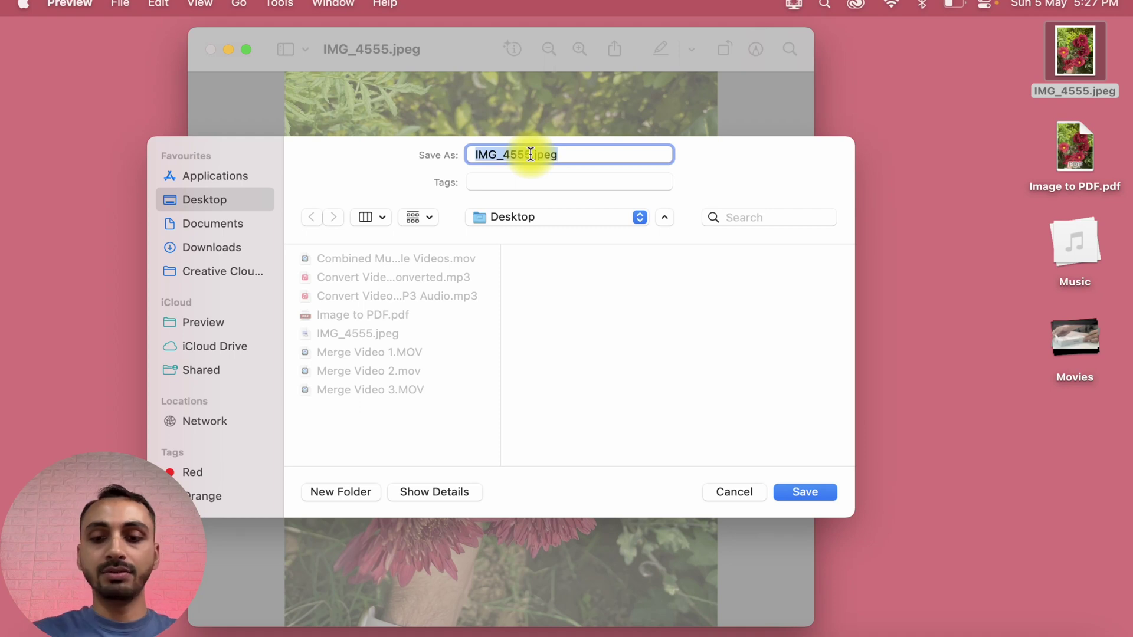
{"action": "type", "text": "Photos to"}
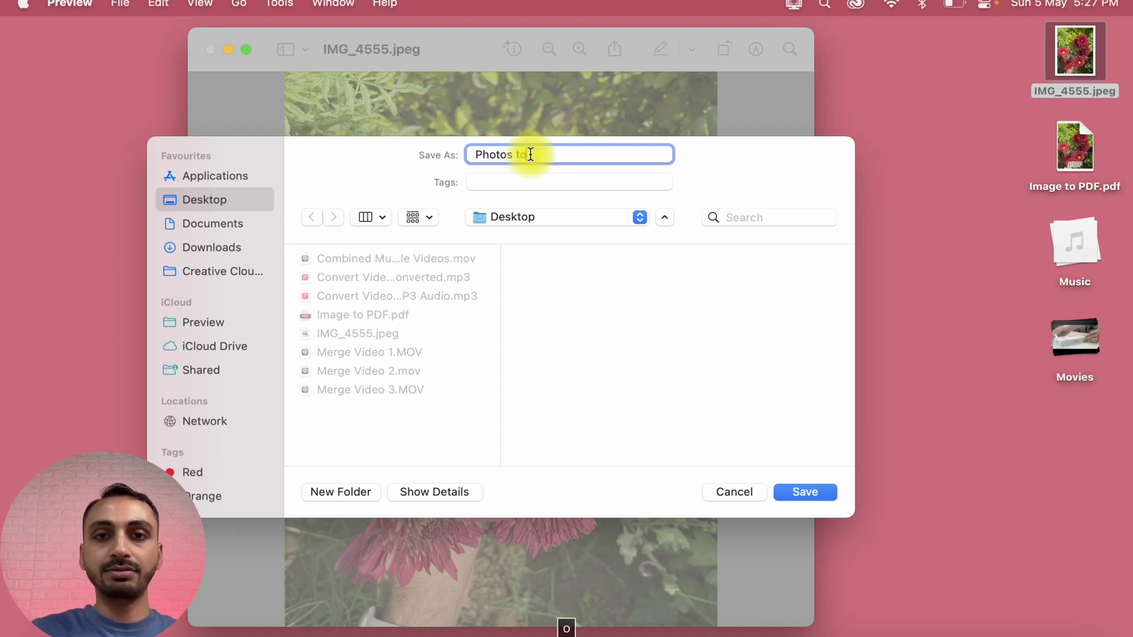
{"action": "type", "text": " PDF"}
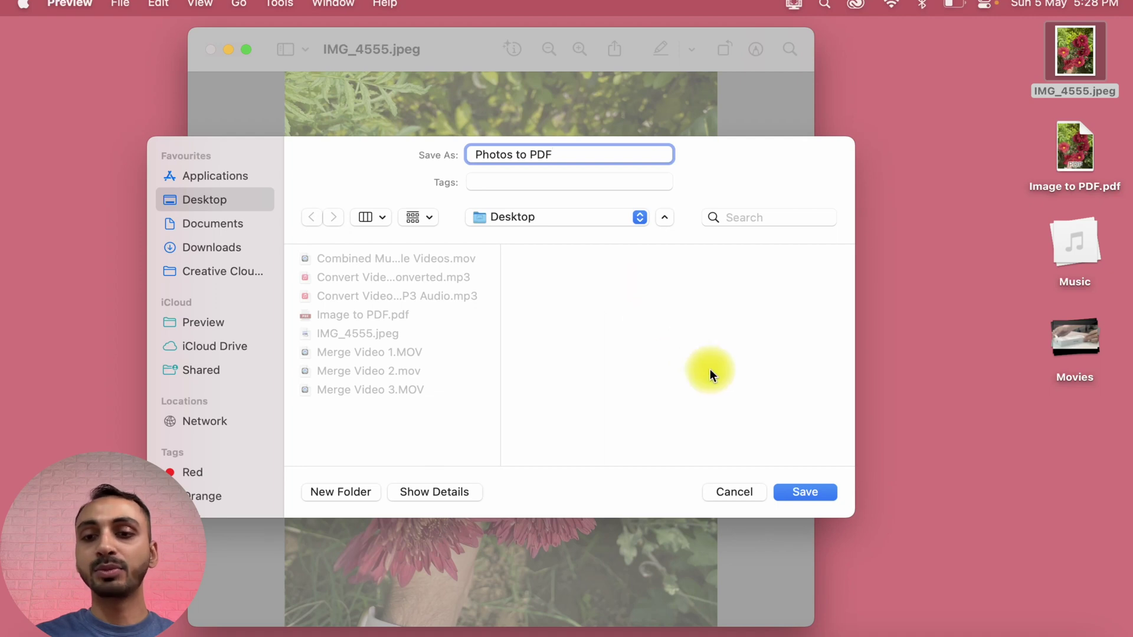
{"action": "left_click", "coordinate": [790, 493]}
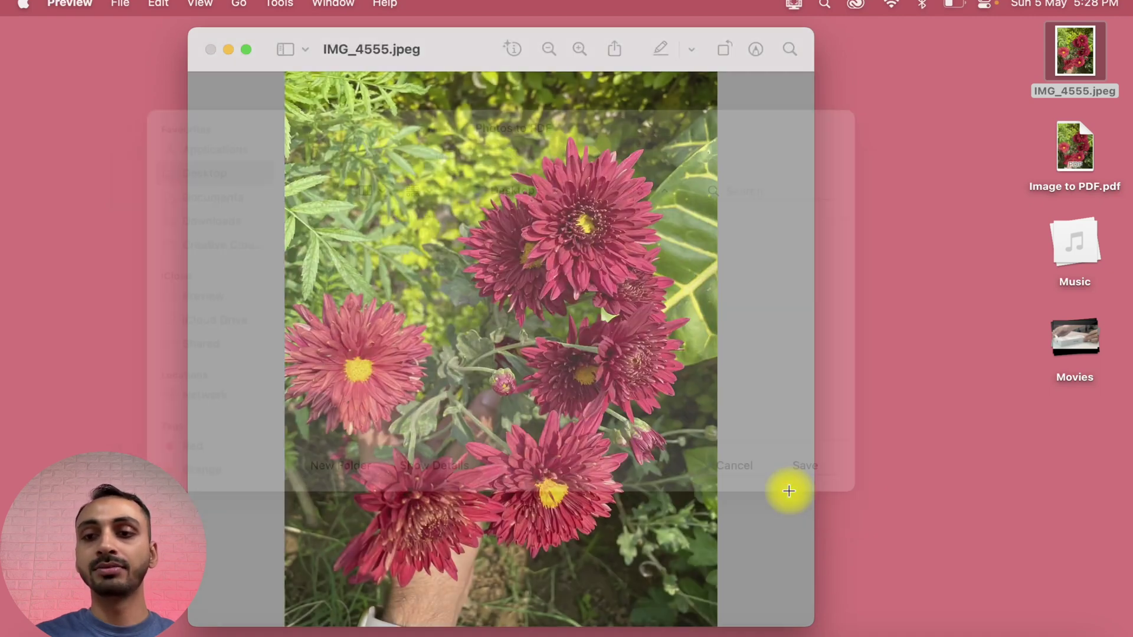
{"action": "left_click", "coordinate": [1004, 160]}
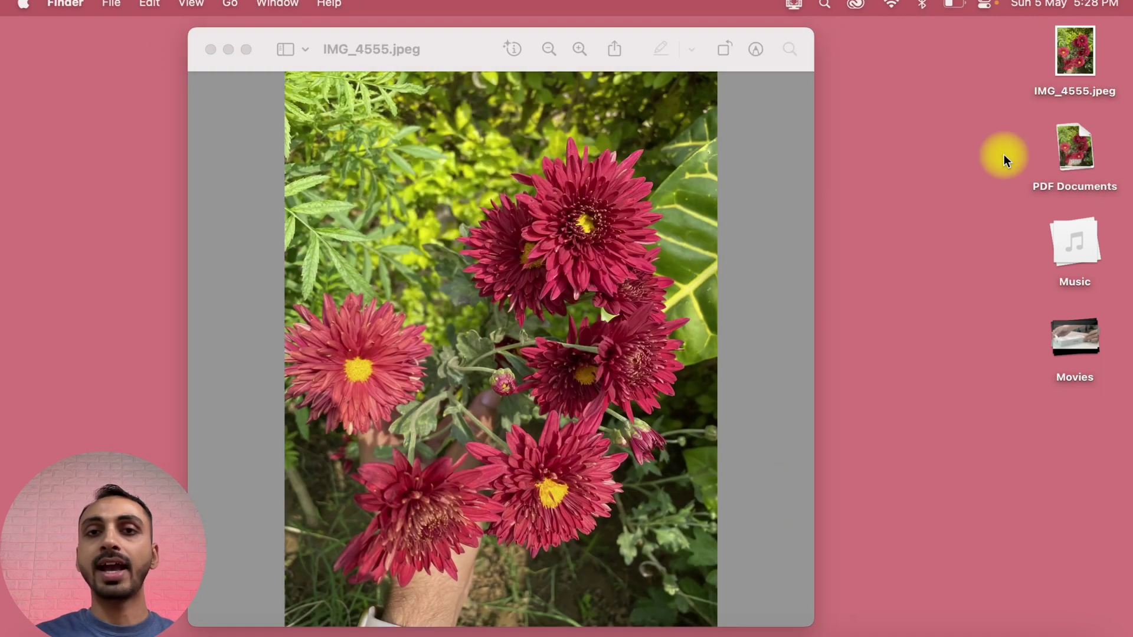
Expand the desktop PDF stack and Quick Look the Photos to PDF file.
{"action": "left_click", "coordinate": [1071, 158]}
{"action": "key", "text": "space"}
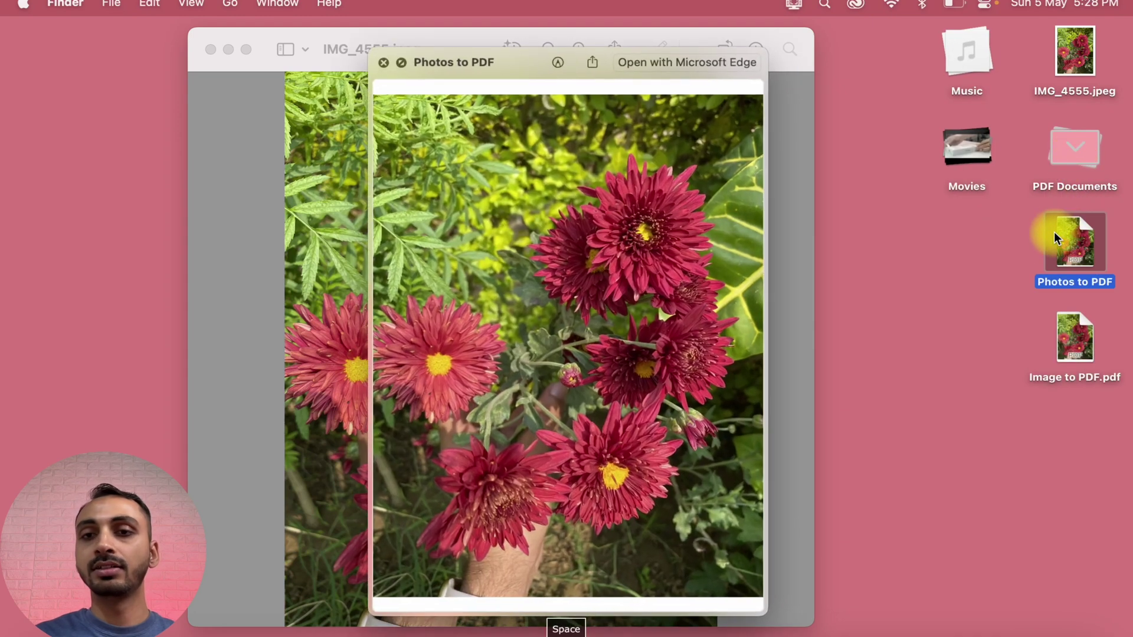